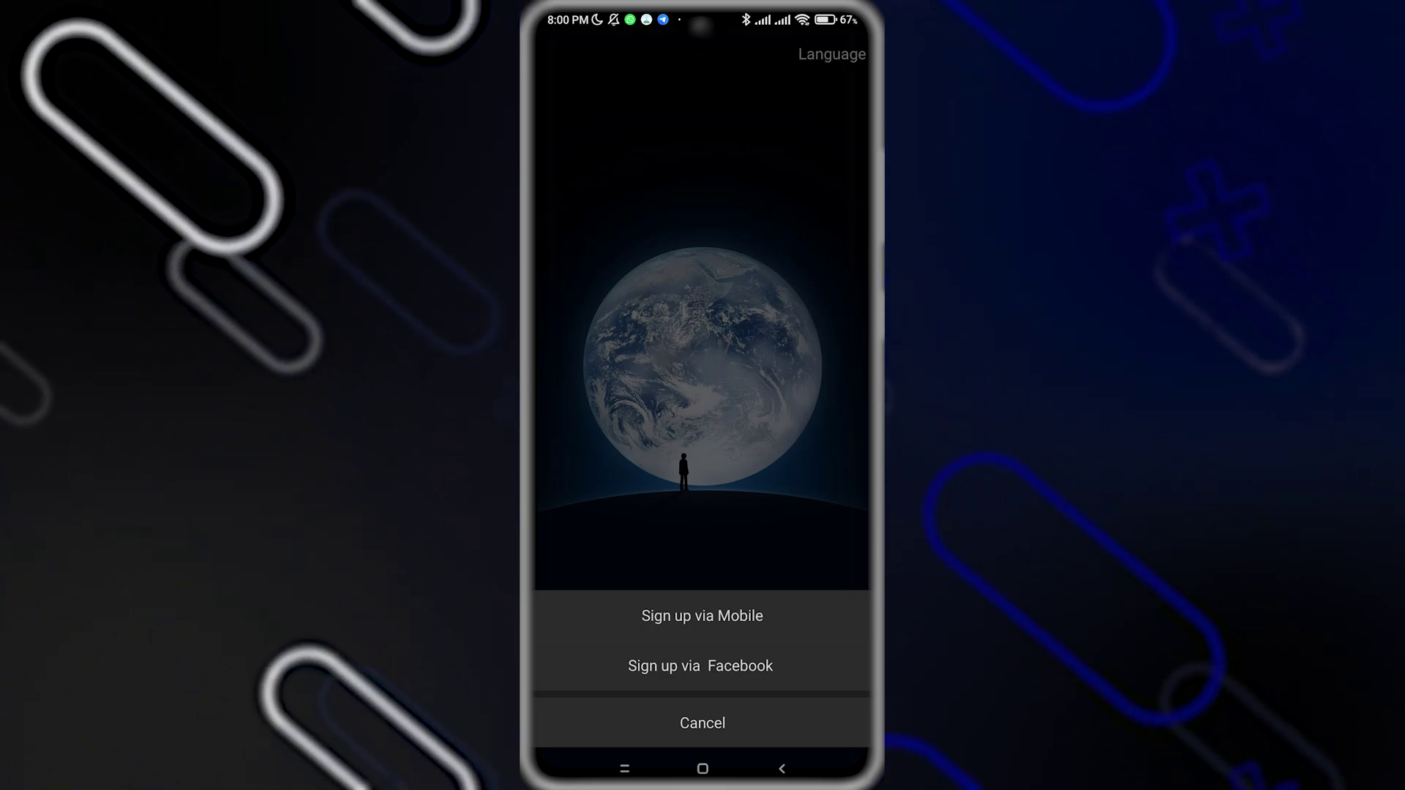
Open the phone sign-up form and check the Name and Country/Region fields, keeping the default region.
left_click(702, 616)
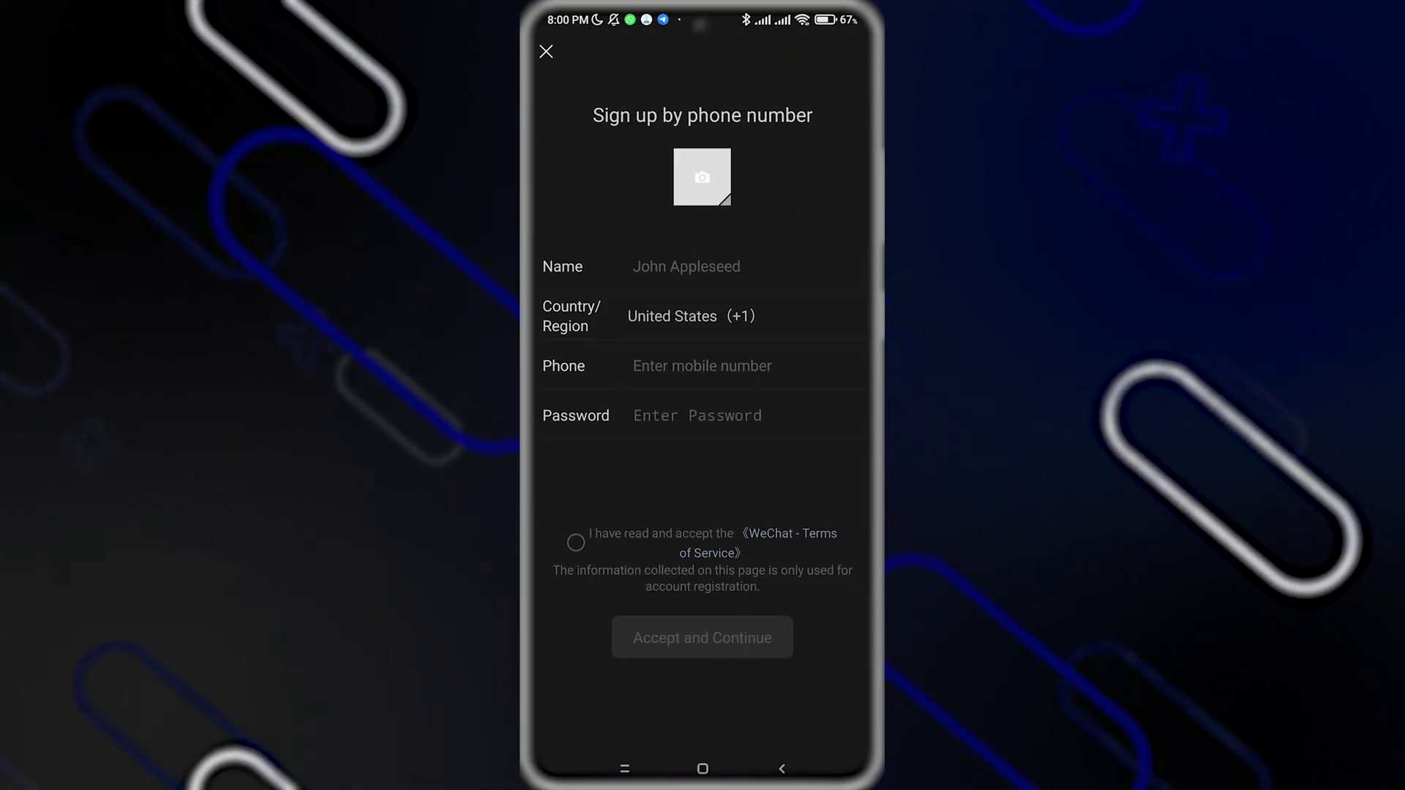
left_click(725, 267)
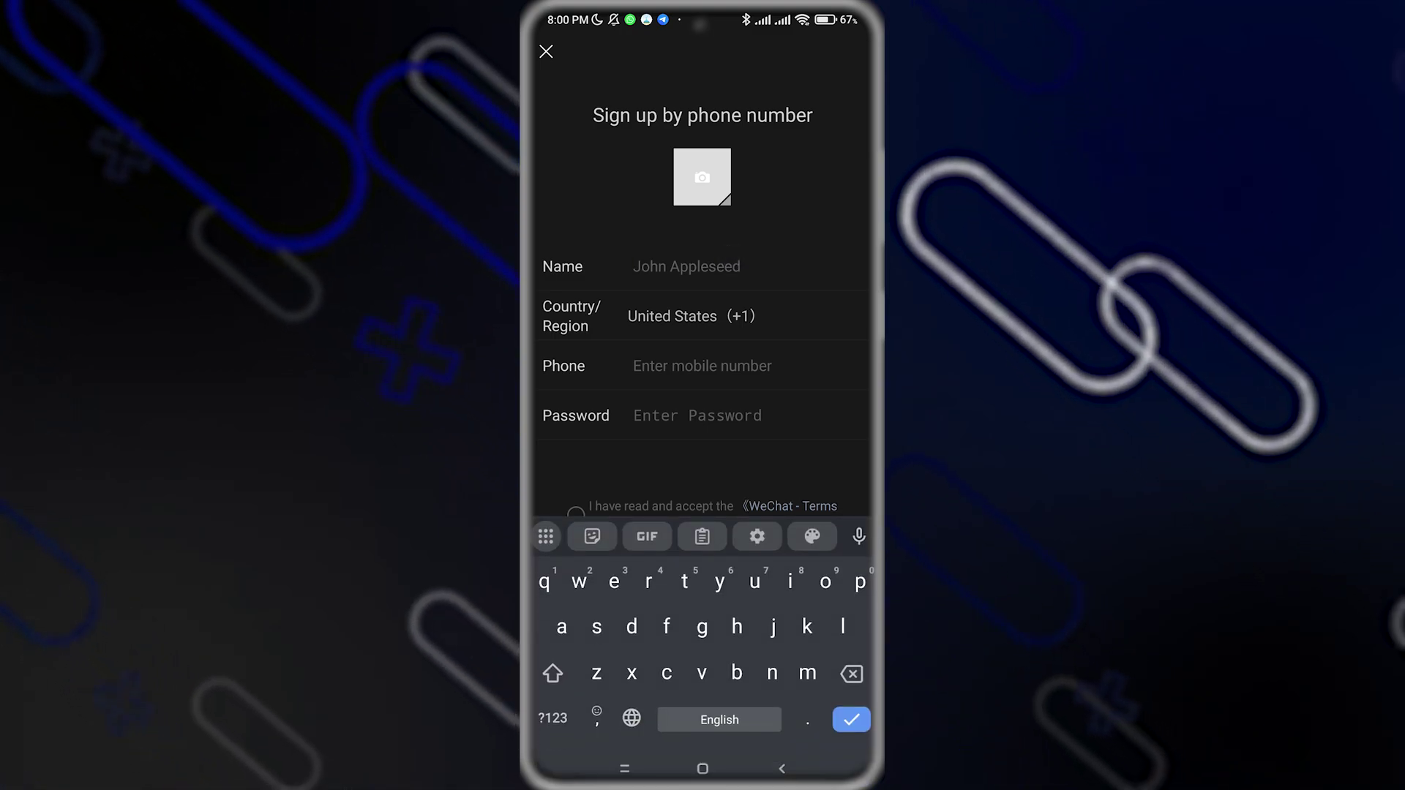
left_click(692, 316)
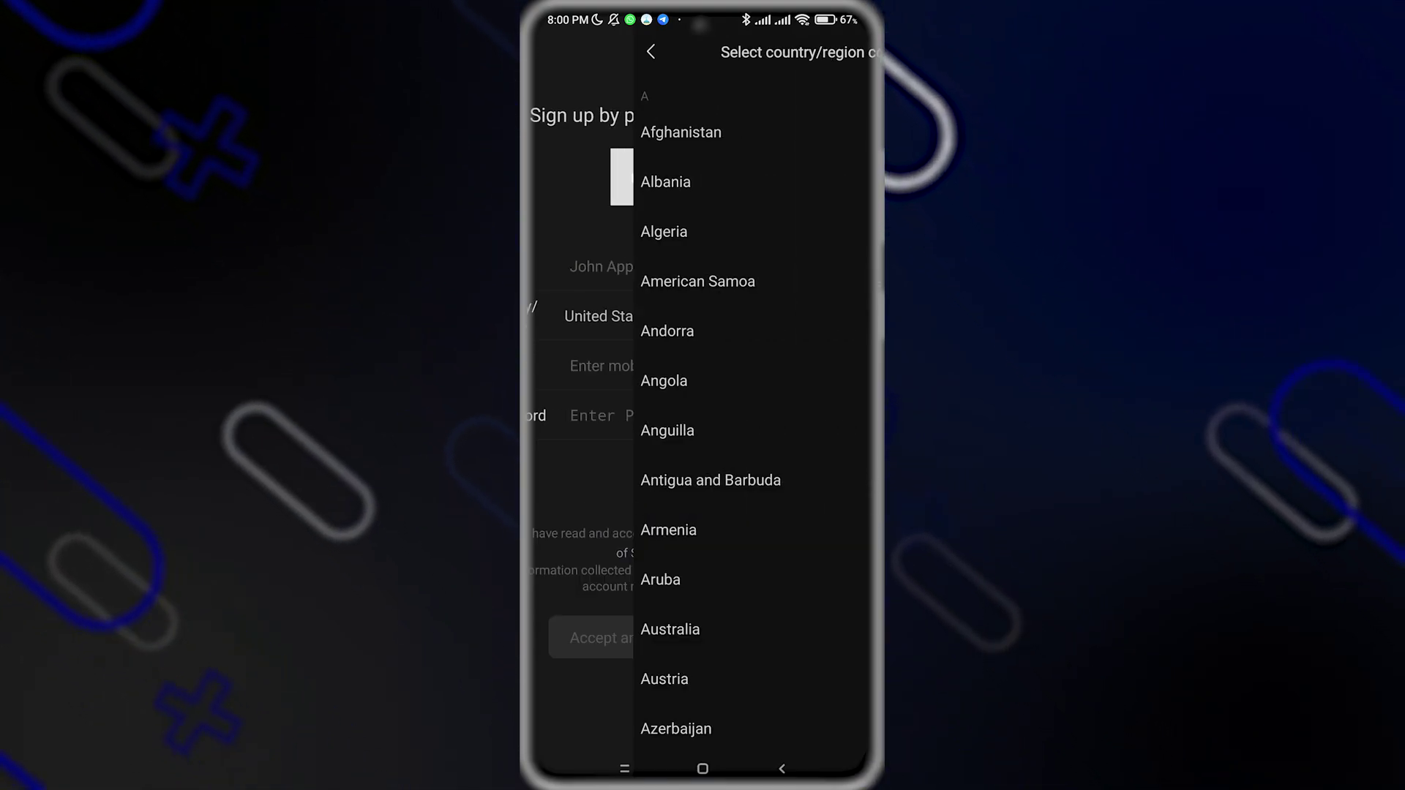
left_click(542, 51)
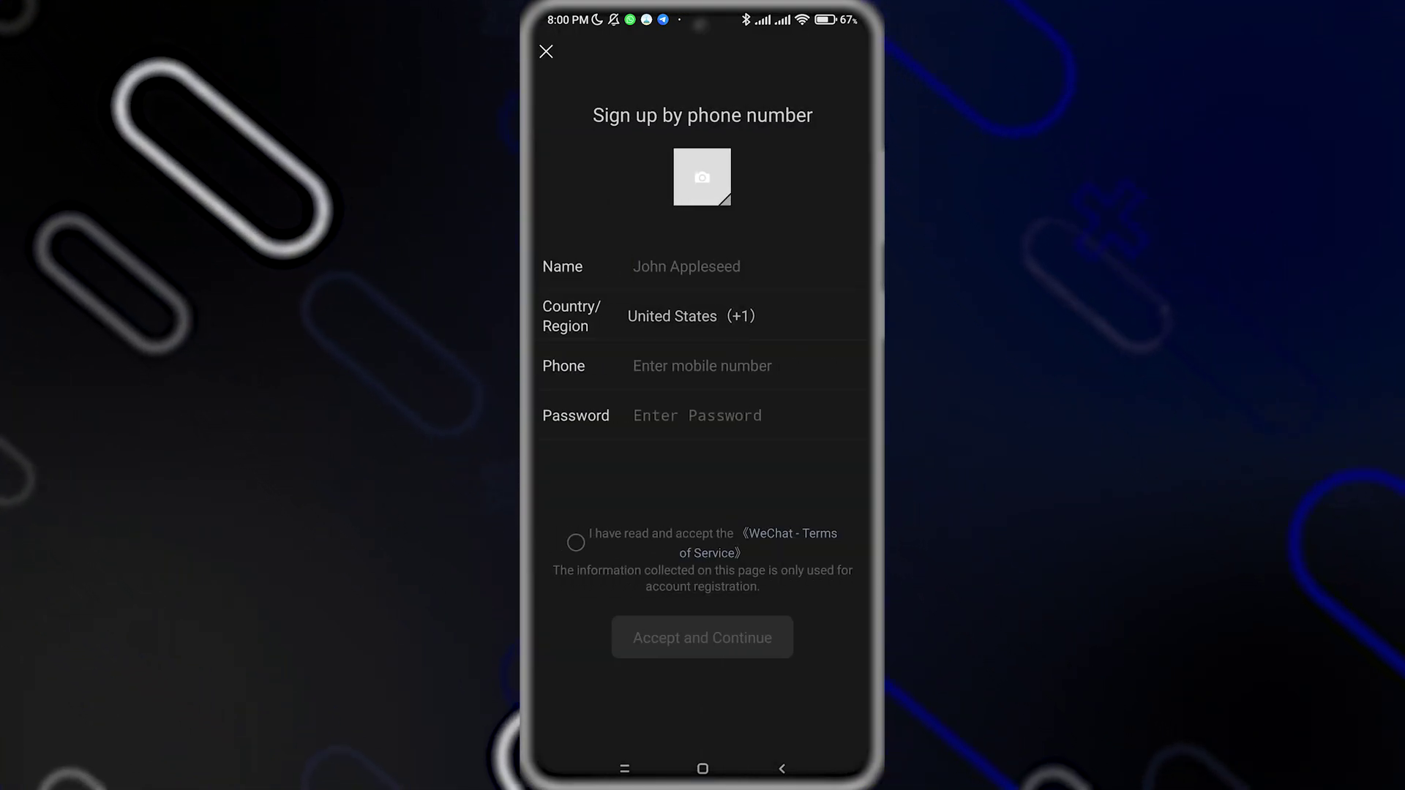
Leave the Phone and Password fields empty and accept the WeChat Terms of Service.
left_click(703, 366)
left_click(703, 416)
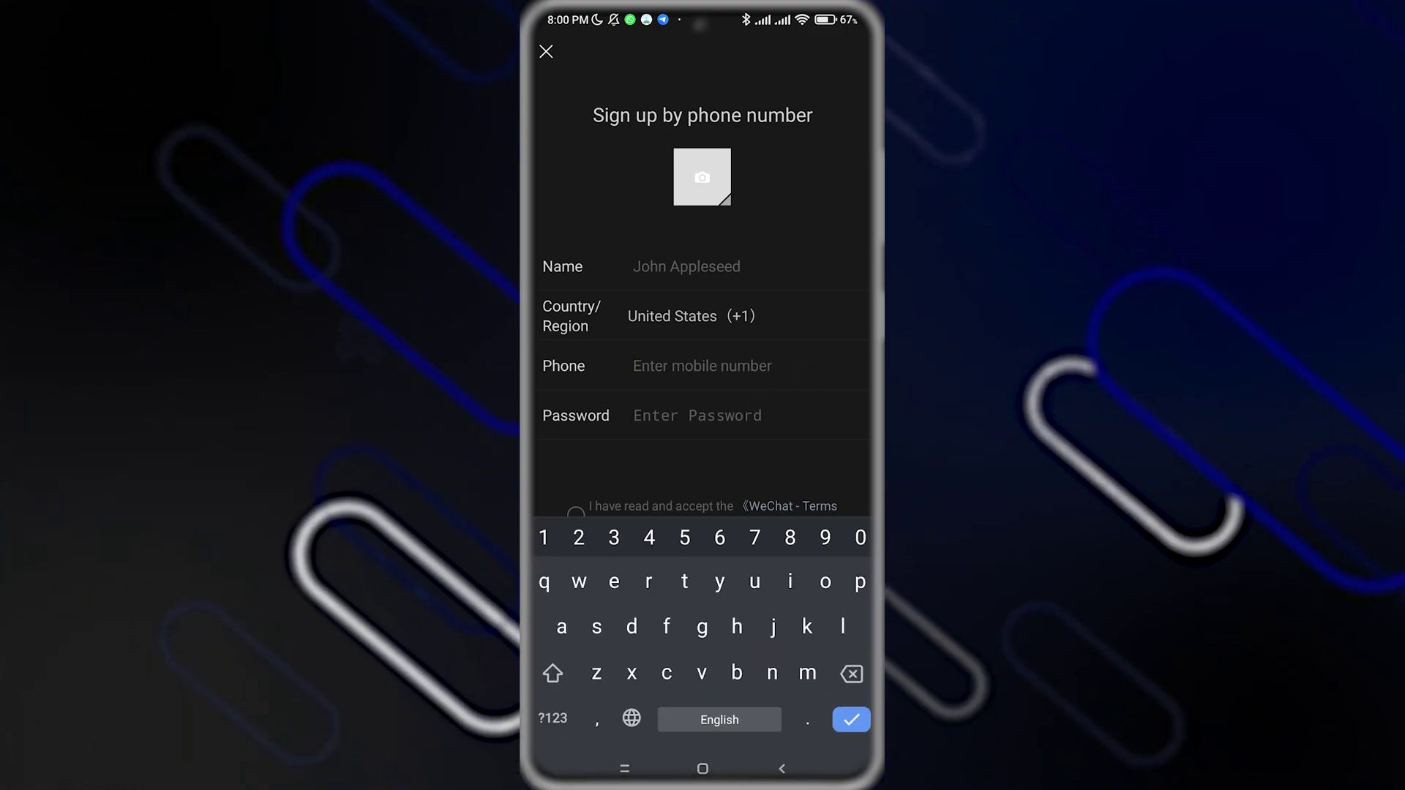
key("Escape")
left_click(575, 542)
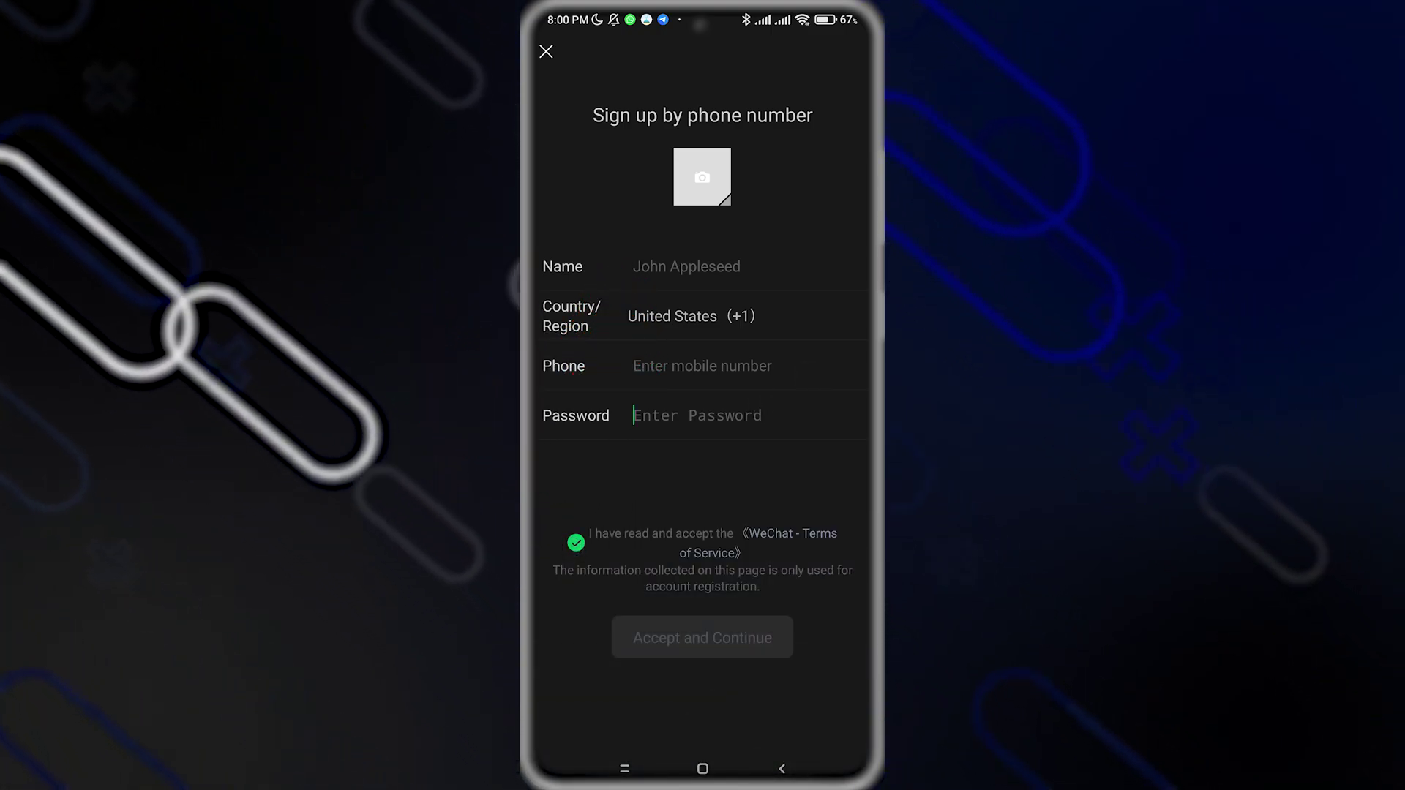
Close the phone sign-up form and reopen the Sign Up options sheet from the welcome screen.
left_click(546, 51)
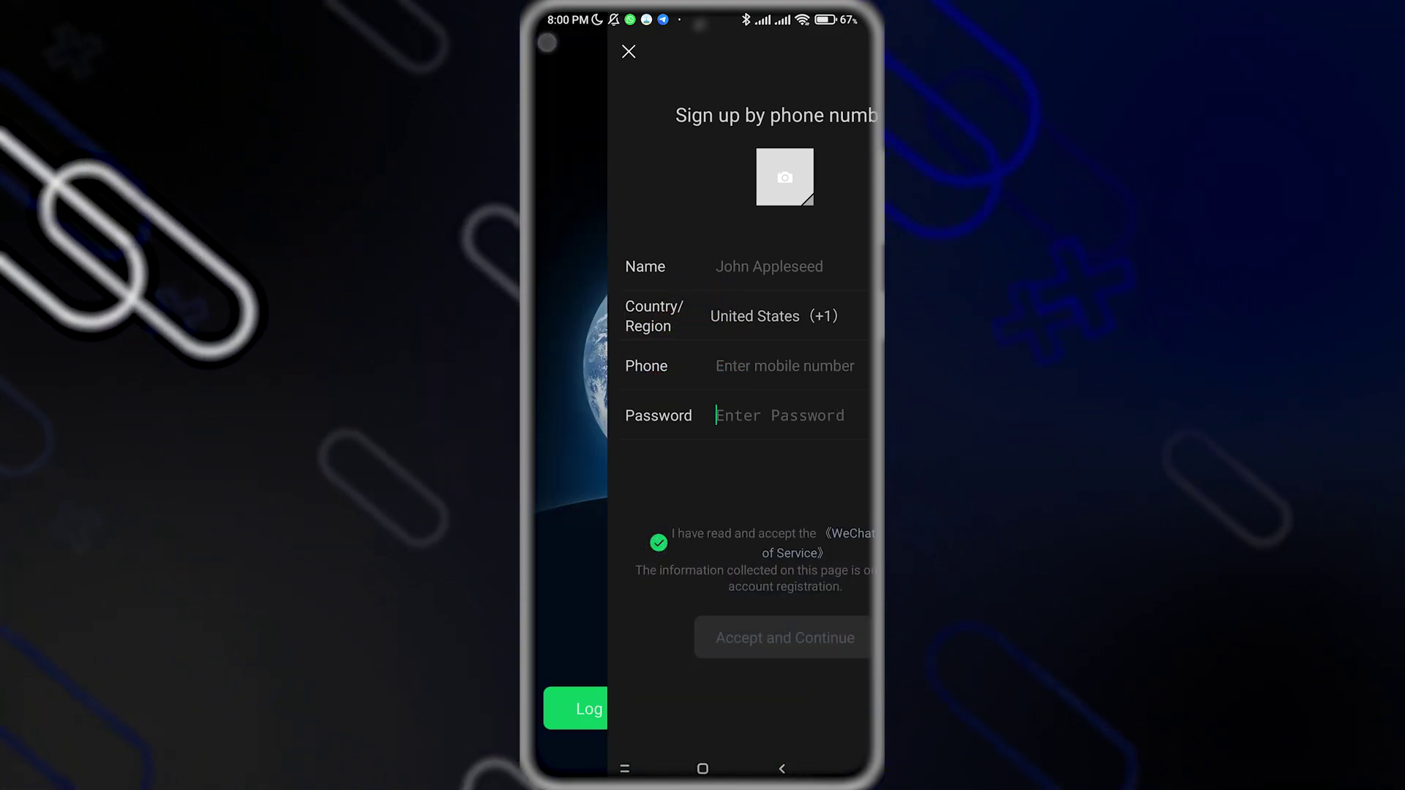
left_click(822, 706)
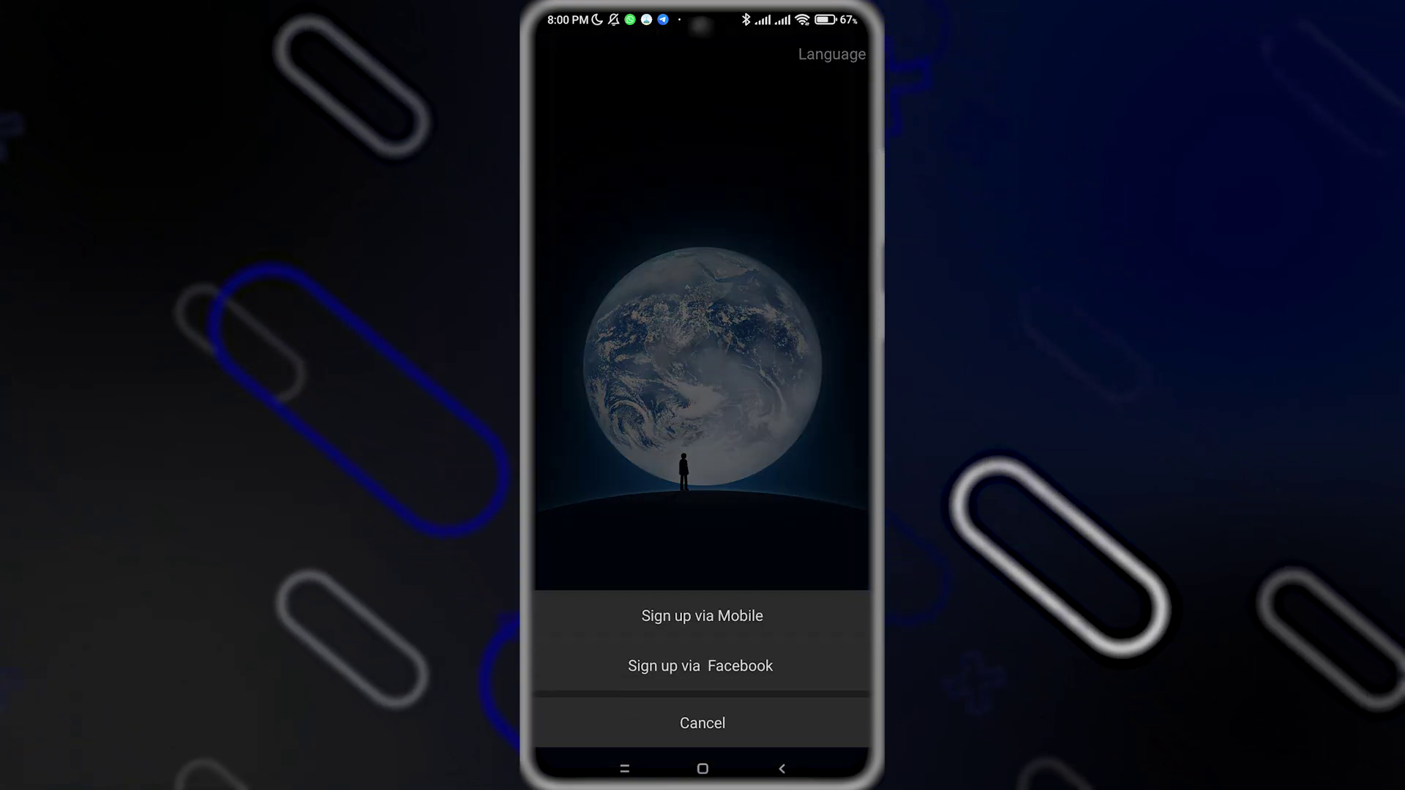